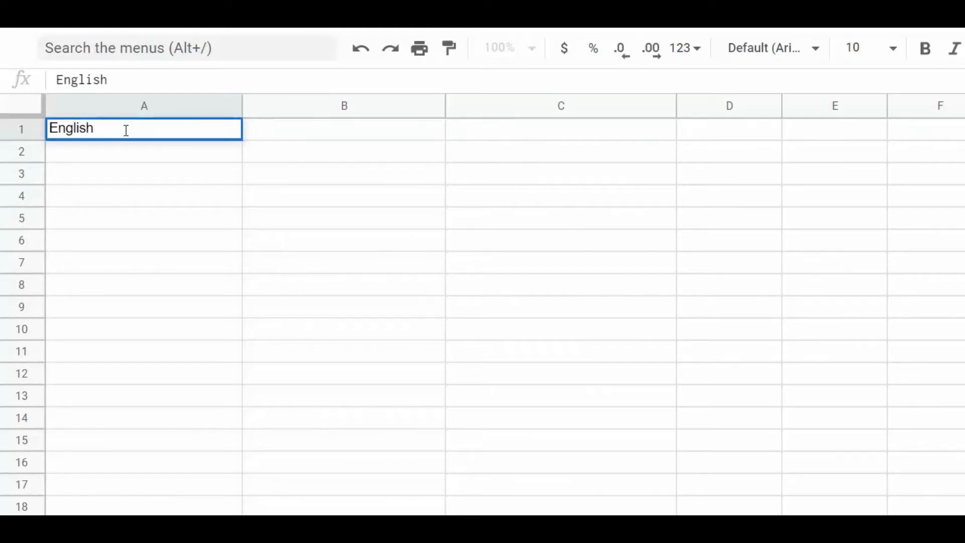
Step: Enter the headers English, Spanish and Chinese in A1:C1, and begin French in D1
{"action": "key", "text": "Tab"}
{"action": "type", "text": "Spanish"}
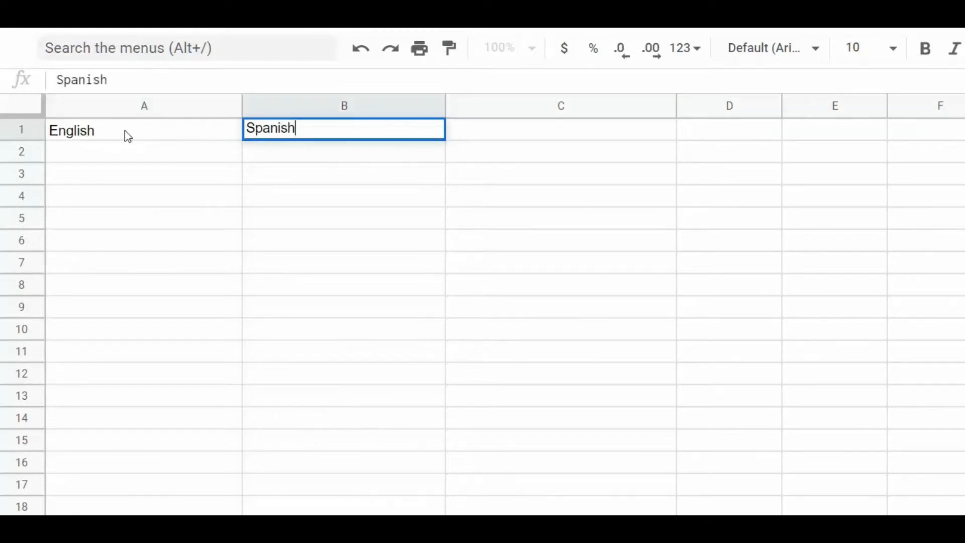
{"action": "key", "text": "Tab"}
{"action": "type", "text": "Chi"}
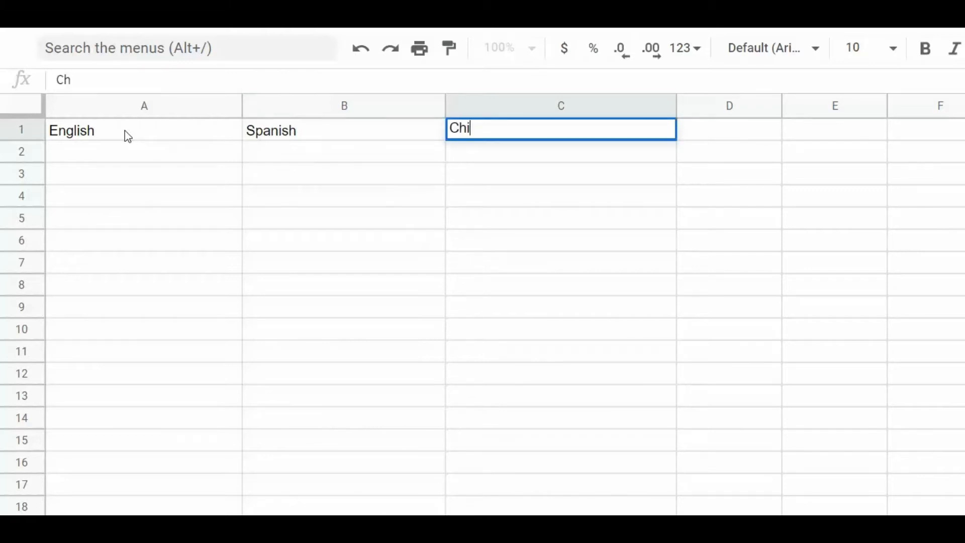
{"action": "type", "text": "nesse"}
{"action": "key", "text": "BackSpace"}
{"action": "key", "text": "BackSpace"}
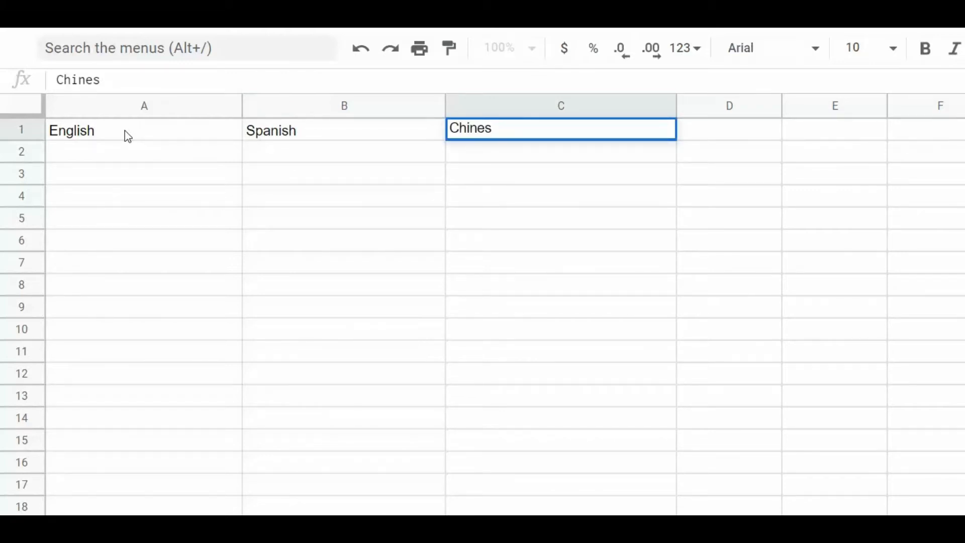
{"action": "type", "text": "e"}
{"action": "key", "text": "Tab"}
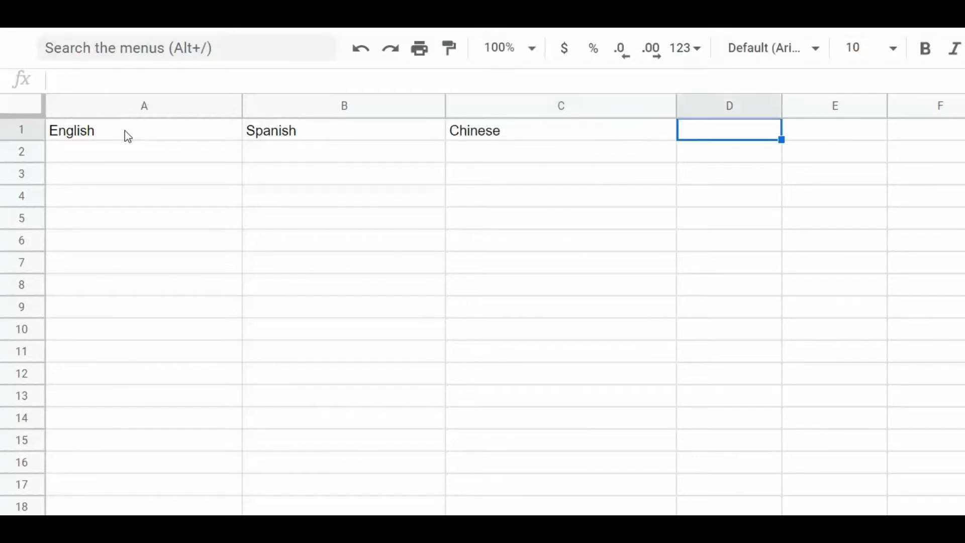
{"action": "type", "text": "Fre"}
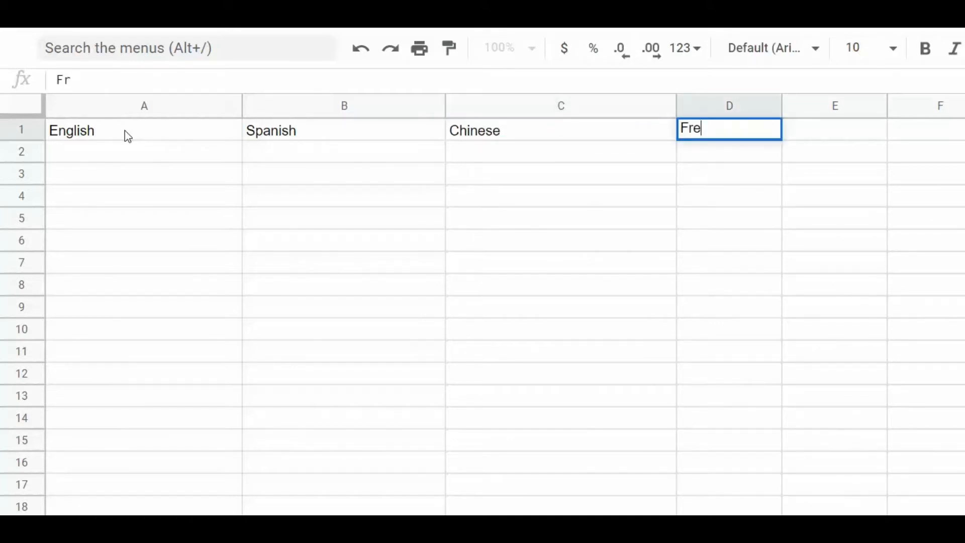
{"action": "type", "text": "nch"}
Step: Commit French, then list Hello, How are you buddy?, What time is it?, Where are you going now? in A2:A5
{"action": "left_click", "coordinate": [138, 155]}
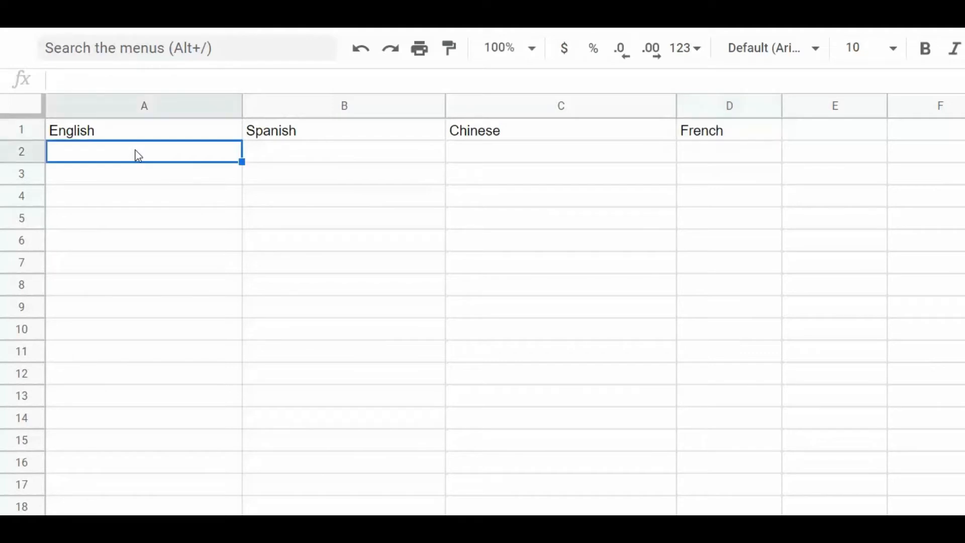
{"action": "type", "text": "Hello"}
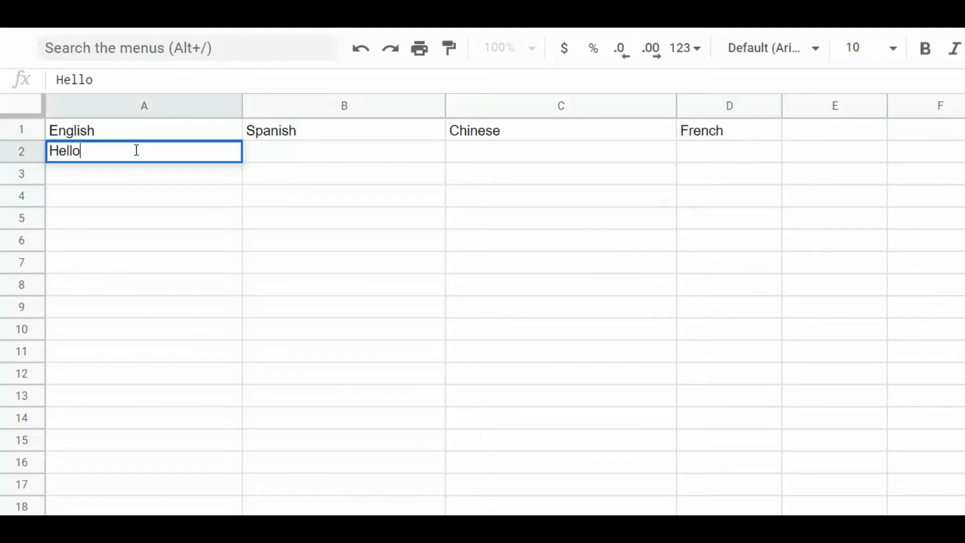
{"action": "left_click", "coordinate": [157, 179]}
{"action": "type", "text": "How are you "}
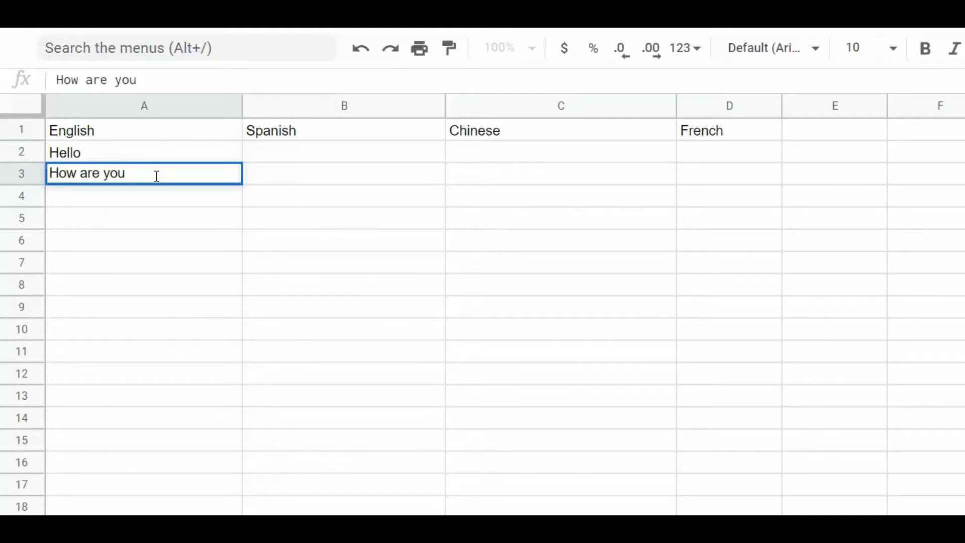
{"action": "type", "text": "buddy?"}
{"action": "left_click", "coordinate": [180, 199]}
{"action": "type", "text": "W"}
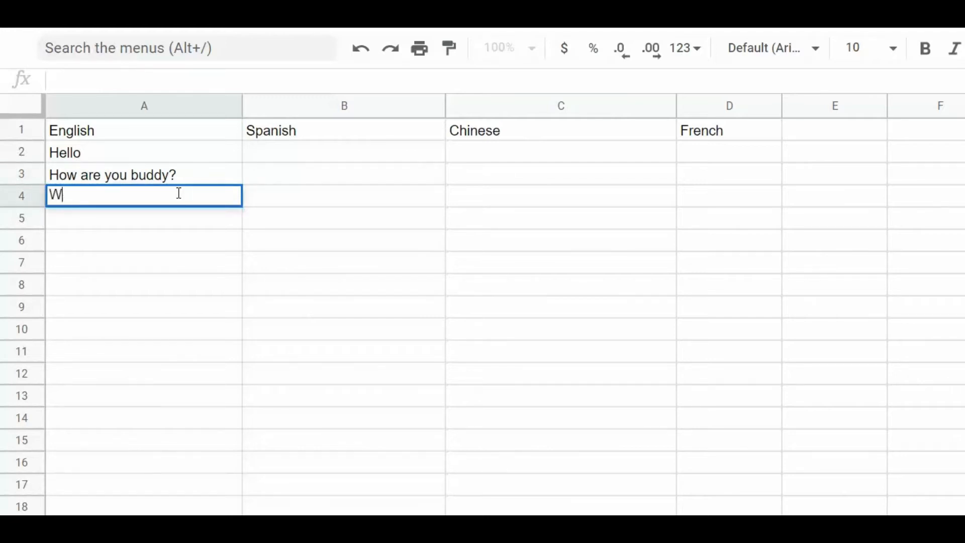
{"action": "type", "text": "hat time is it?"}
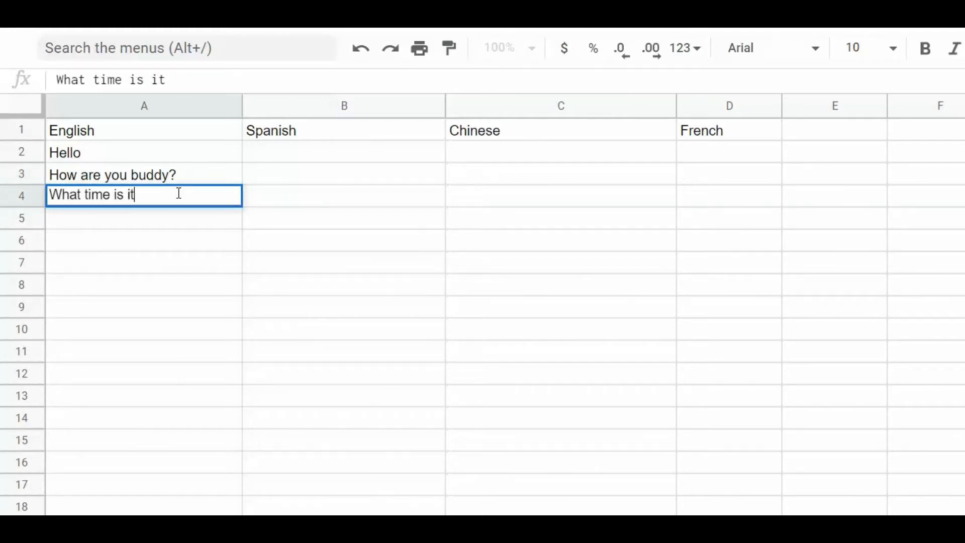
{"action": "left_click", "coordinate": [172, 221]}
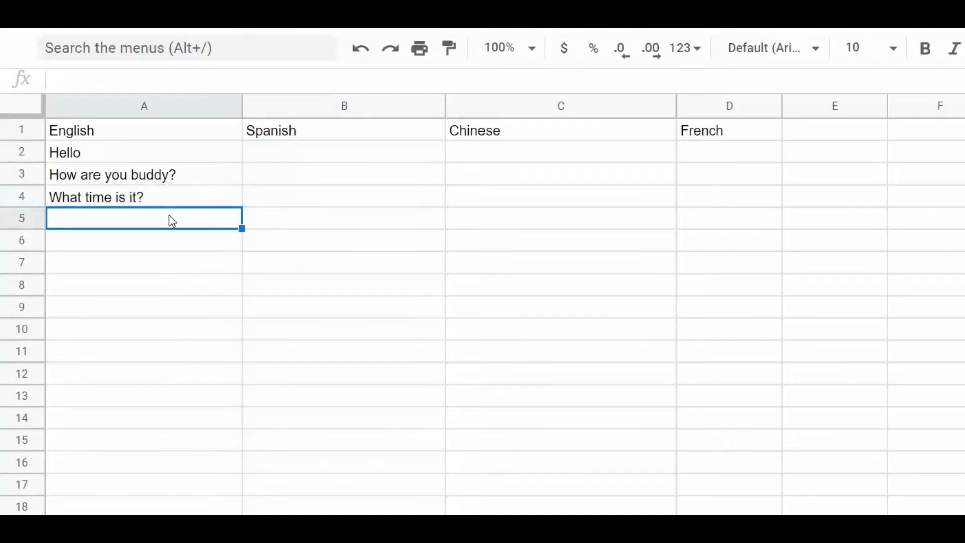
{"action": "type", "text": "Where are you"}
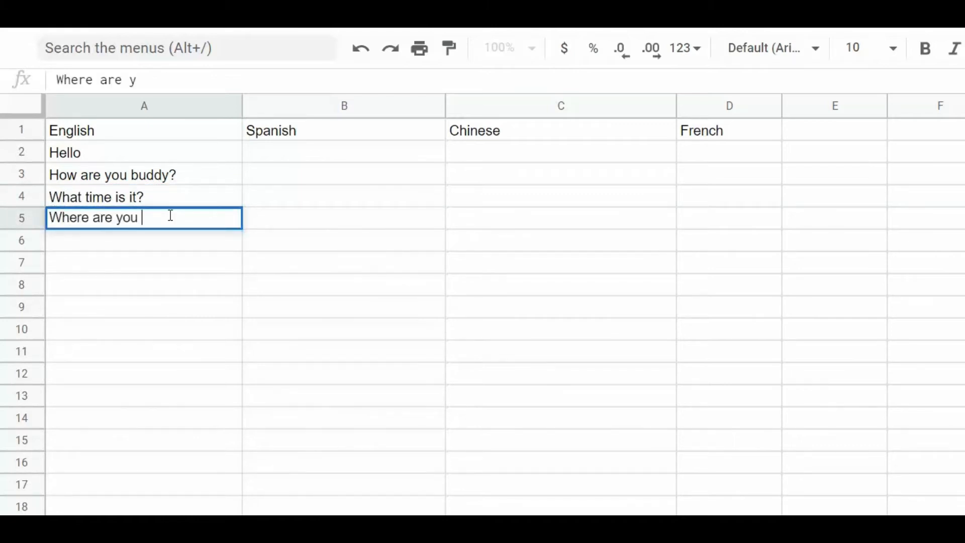
{"action": "type", "text": " going now?"}
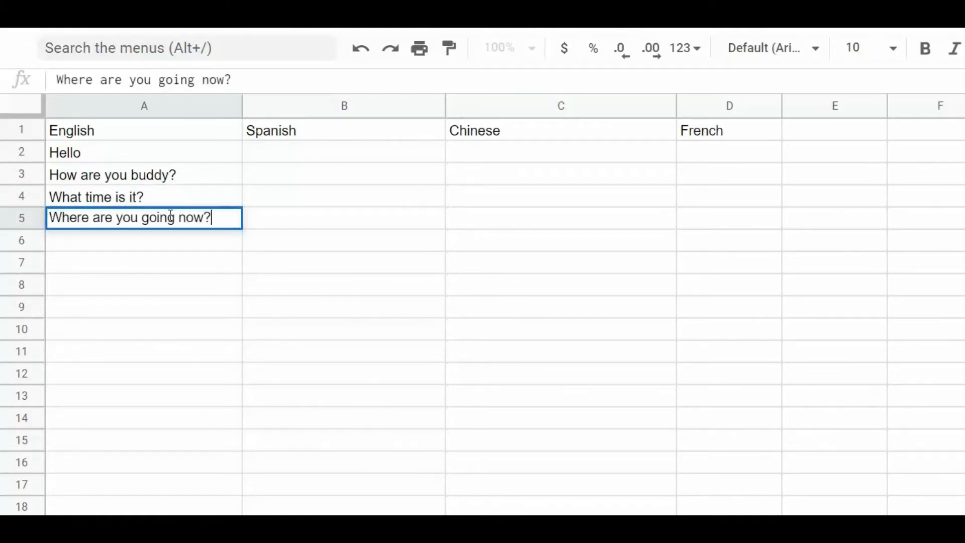
{"action": "key", "text": "Return"}
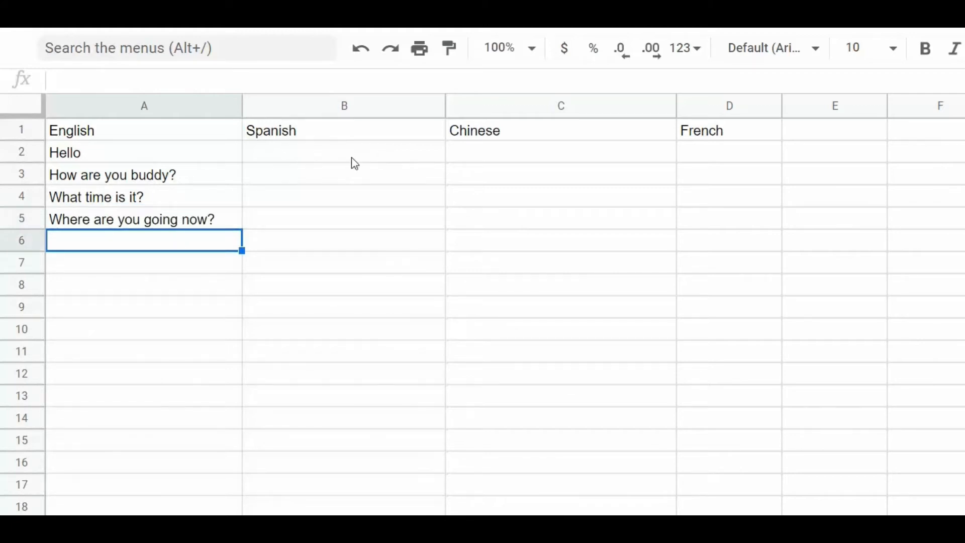
Step: Start a GOOGLETRANSLATE formula in B2 that uses Hello in A2 as its text
{"action": "left_click", "coordinate": [291, 224]}
{"action": "left_click", "coordinate": [281, 160]}
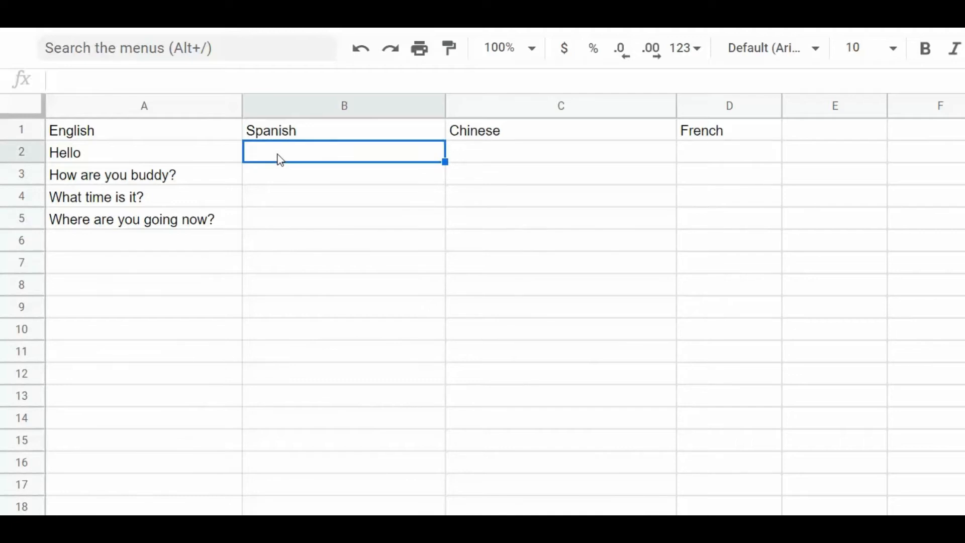
{"action": "type", "text": "="}
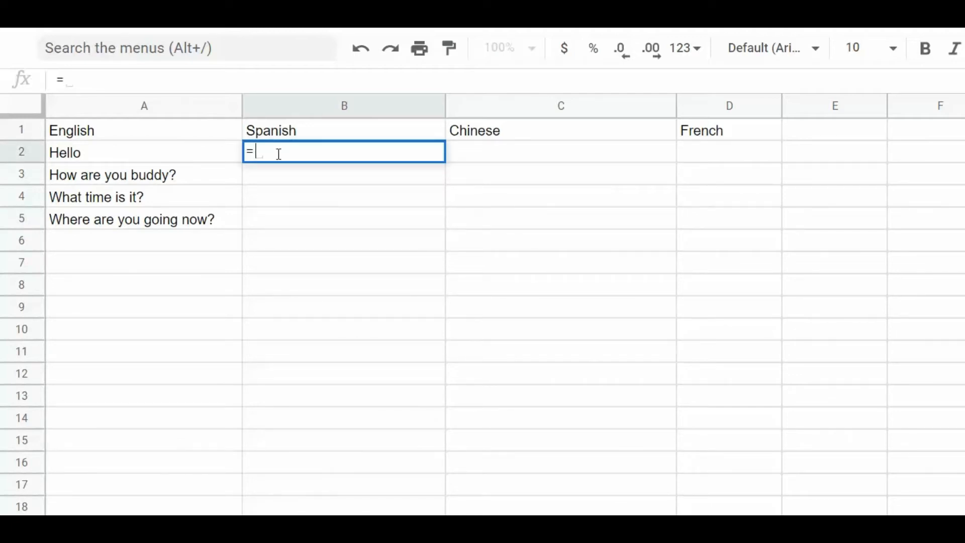
{"action": "type", "text": "goo"}
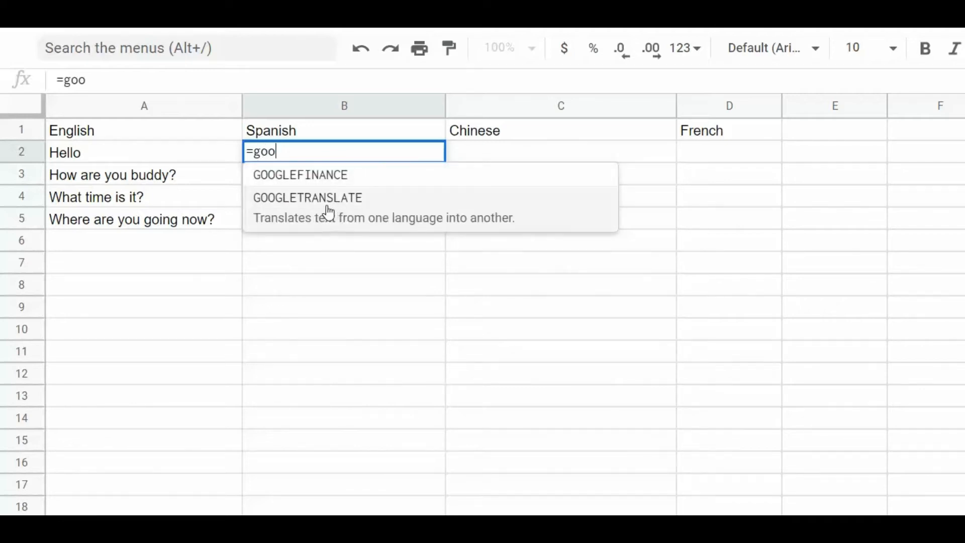
{"action": "left_click", "coordinate": [346, 216]}
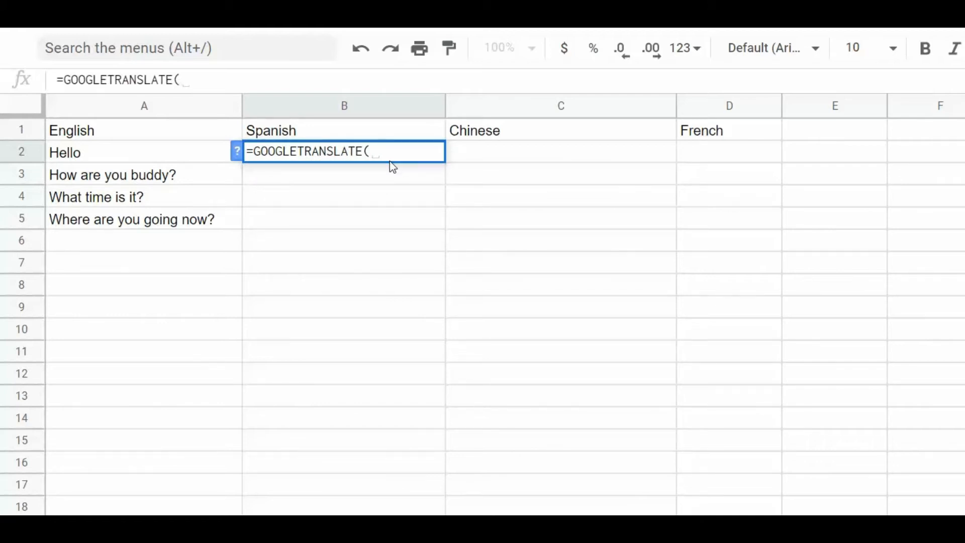
{"action": "left_click", "coordinate": [127, 155]}
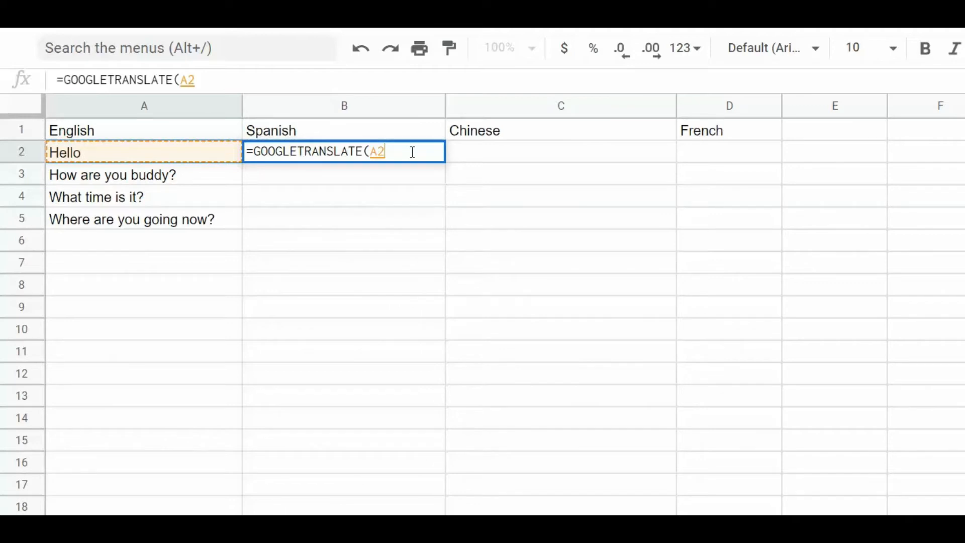
Step: Complete it as =GOOGLETRANSLATE(A2,"en","es") so B2 shows Hola
{"action": "type", "text": ", "}
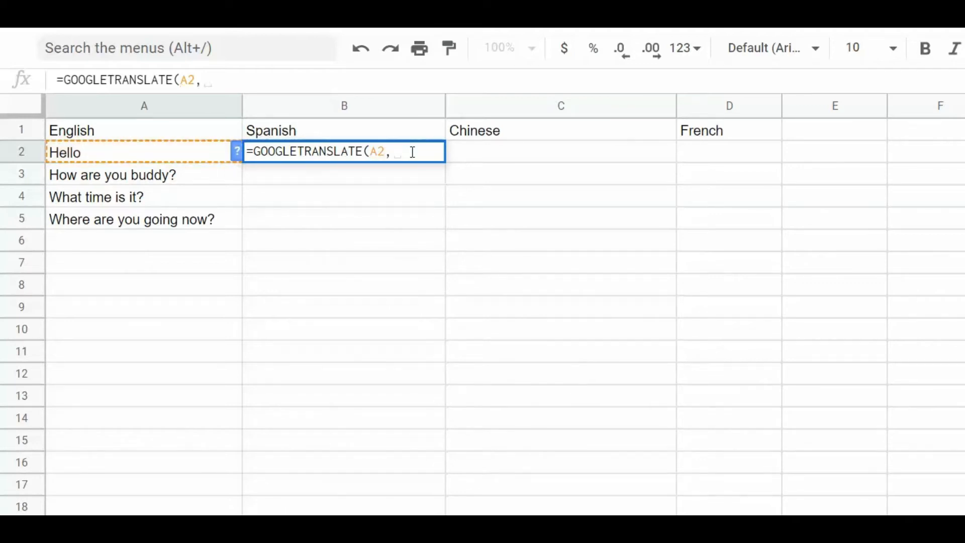
{"action": "type", "text": "\"\""}
{"action": "key", "text": "Left"}
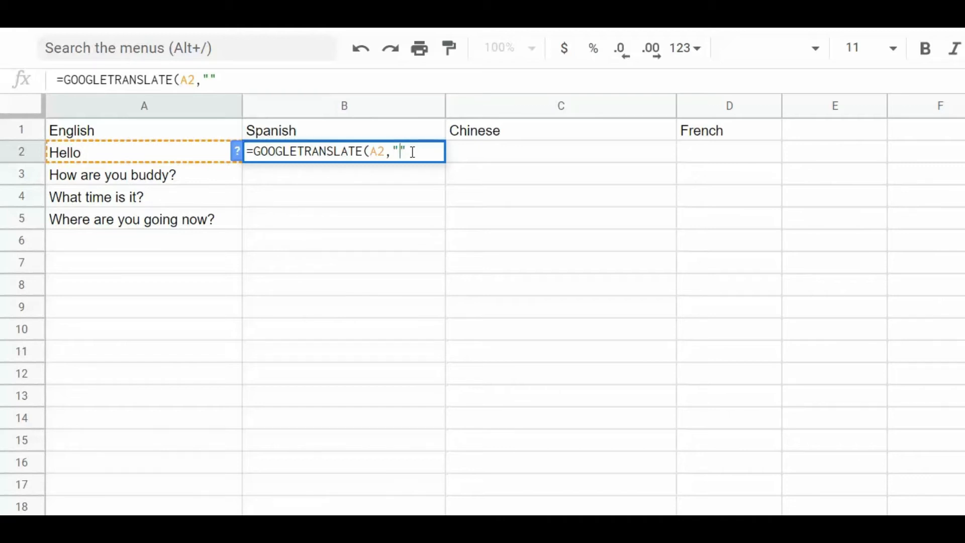
{"action": "type", "text": "en\",\""}
{"action": "key", "text": "Left"}
{"action": "type", "text": "es"}
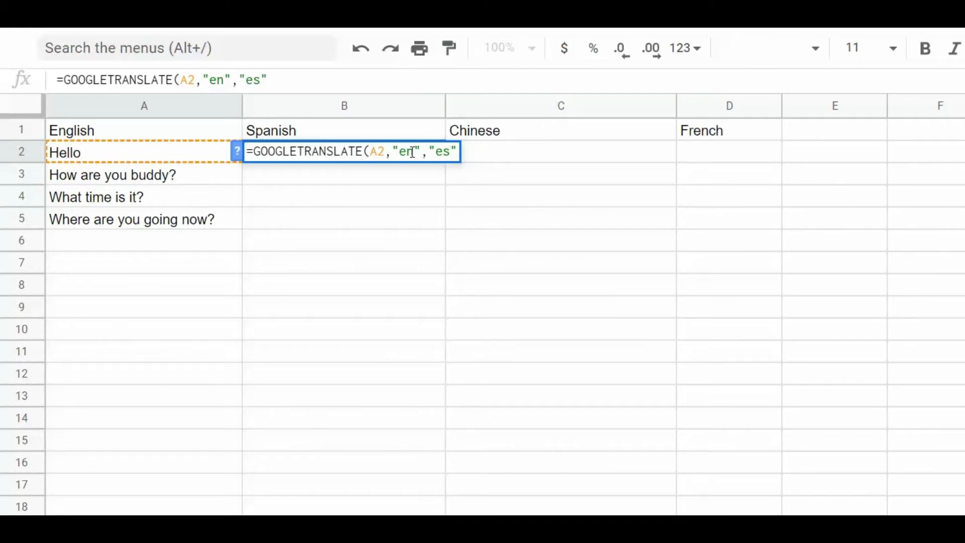
{"action": "key", "text": "Right"}
{"action": "type", "text": ")"}
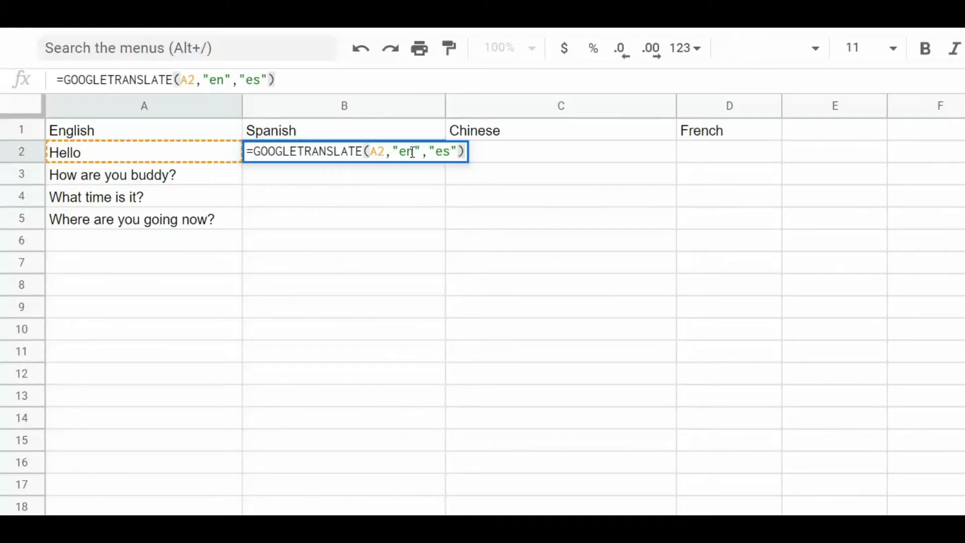
{"action": "key", "text": "Return"}
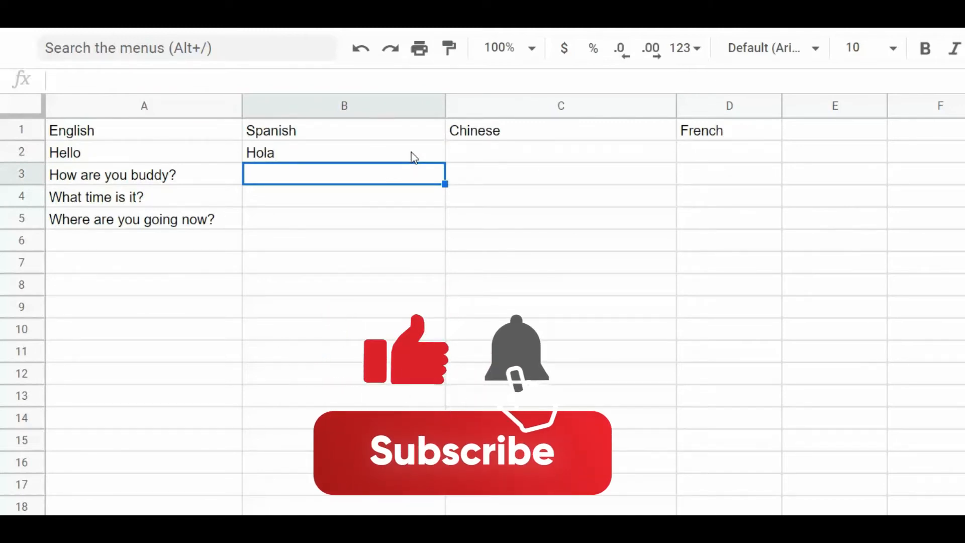
Step: Fill B2's Spanish formula down to B3:B5 and confirm B3 references A3
{"action": "left_click", "coordinate": [324, 156]}
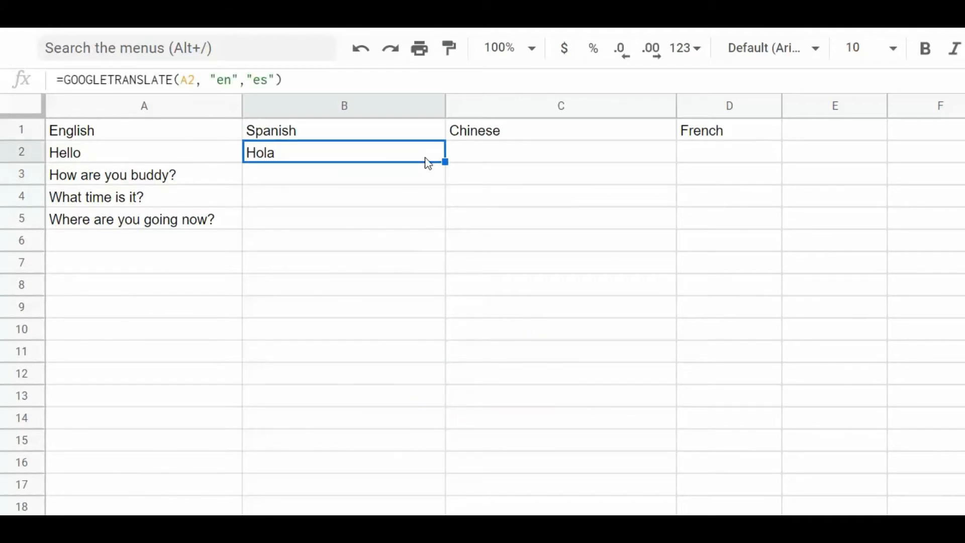
{"action": "left_click_drag", "start_coordinate": [444, 163], "coordinate": [433, 220]}
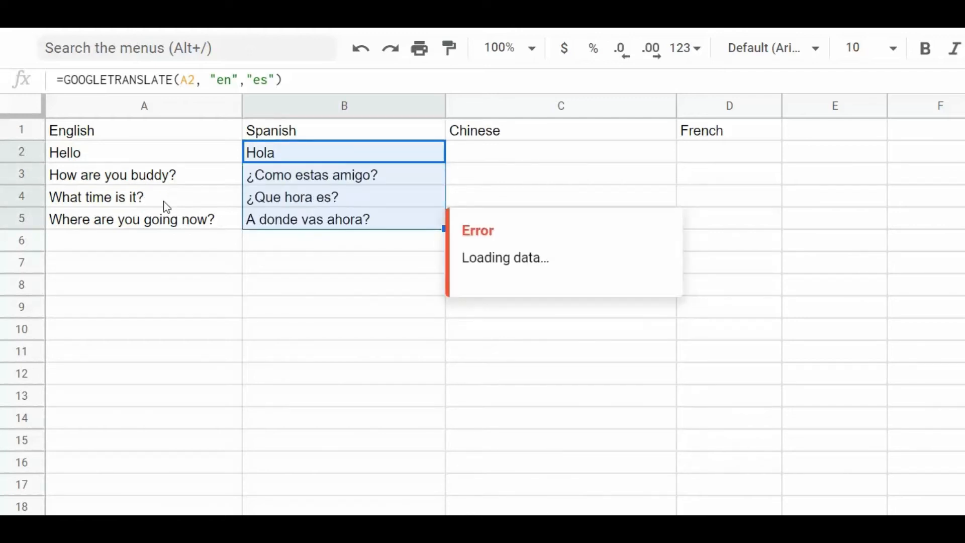
{"action": "left_click", "coordinate": [336, 248]}
{"action": "left_click", "coordinate": [365, 178]}
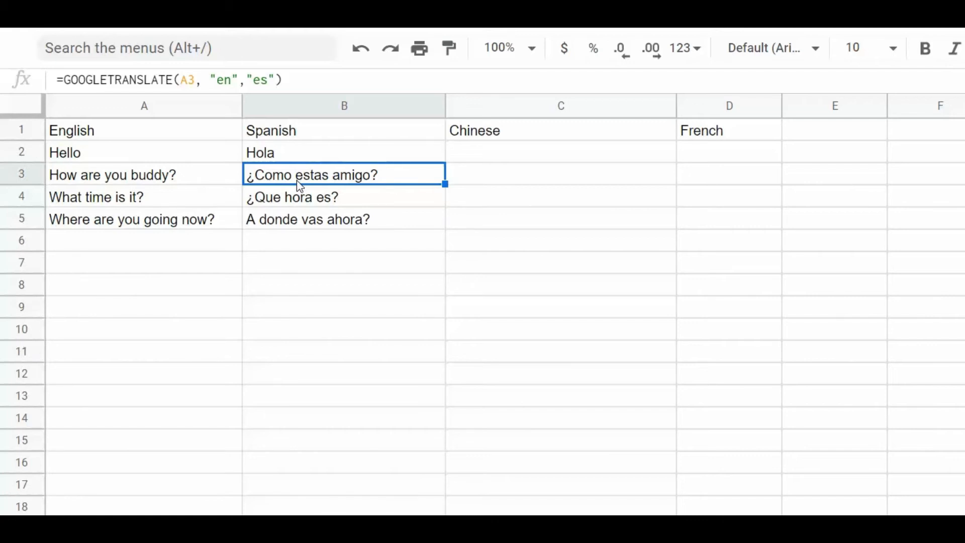
Step: Start a GOOGLETRANSLATE formula in C2 that uses Hello in A2 as its text
{"action": "left_click", "coordinate": [477, 161]}
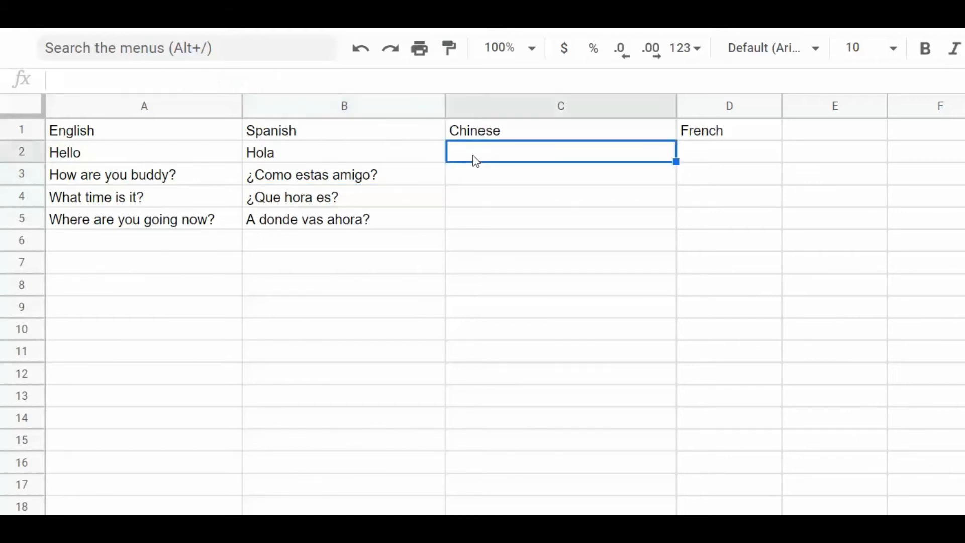
{"action": "type", "text": "=goo"}
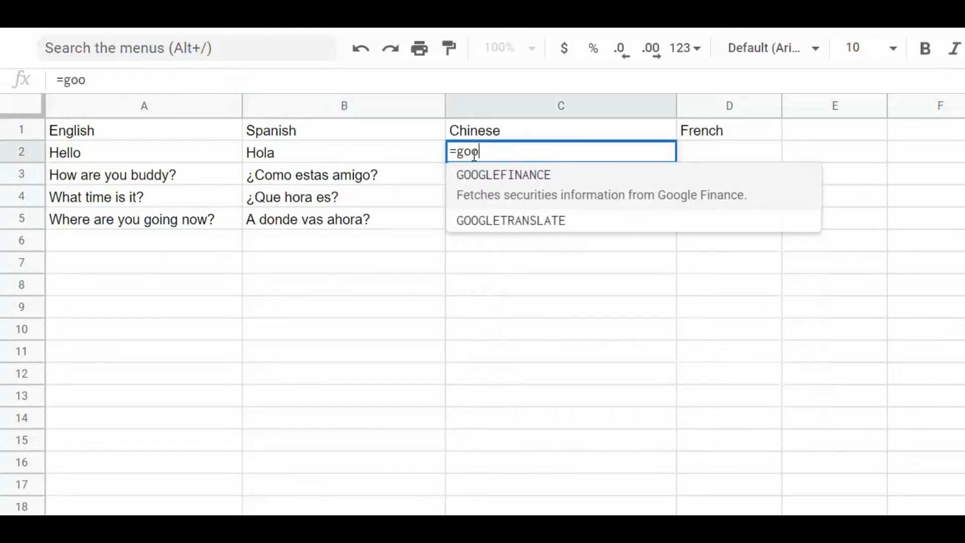
{"action": "left_click", "coordinate": [593, 222]}
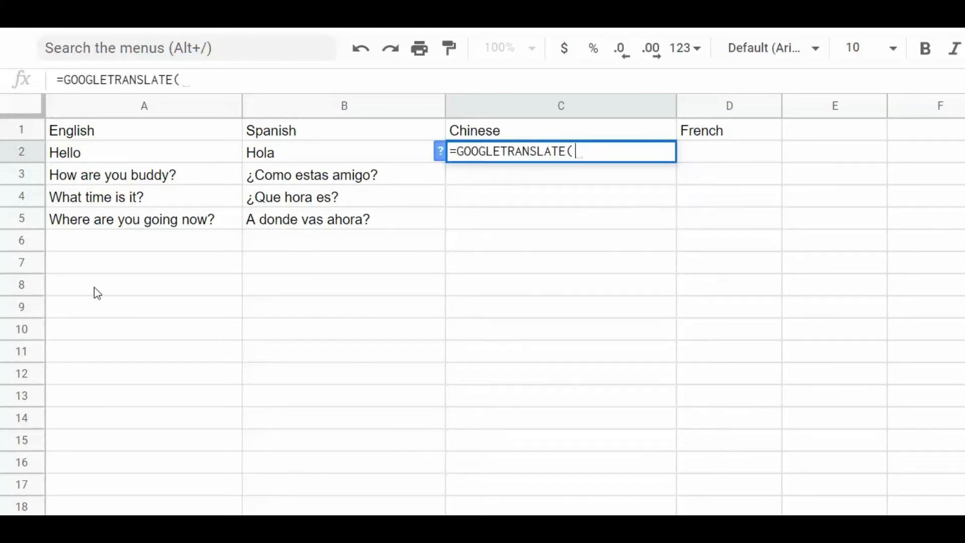
{"action": "left_click", "coordinate": [109, 158]}
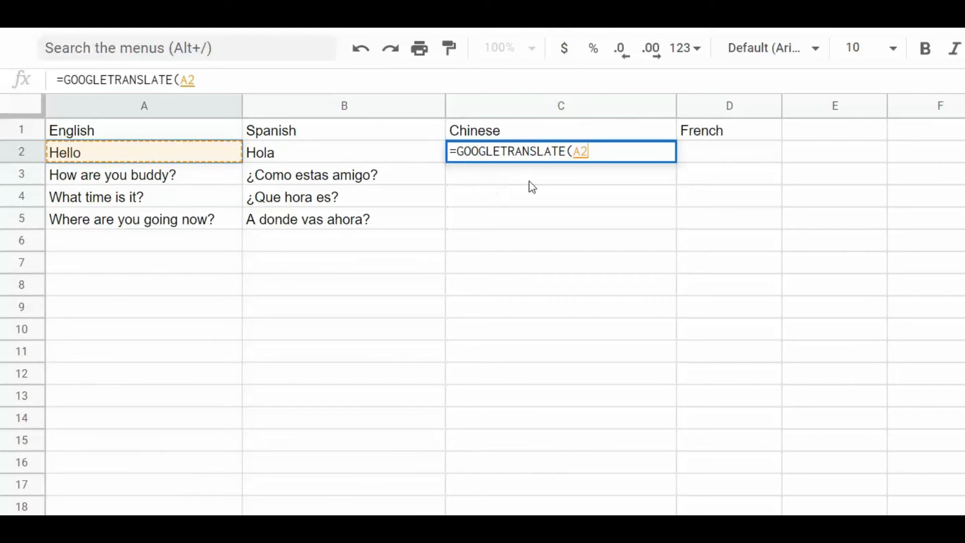
Step: Complete it as =GOOGLETRANSLATE(A2,"en","zh") so C2 shows 你好
{"action": "type", "text": ", \"\""}
{"action": "key", "text": "Left"}
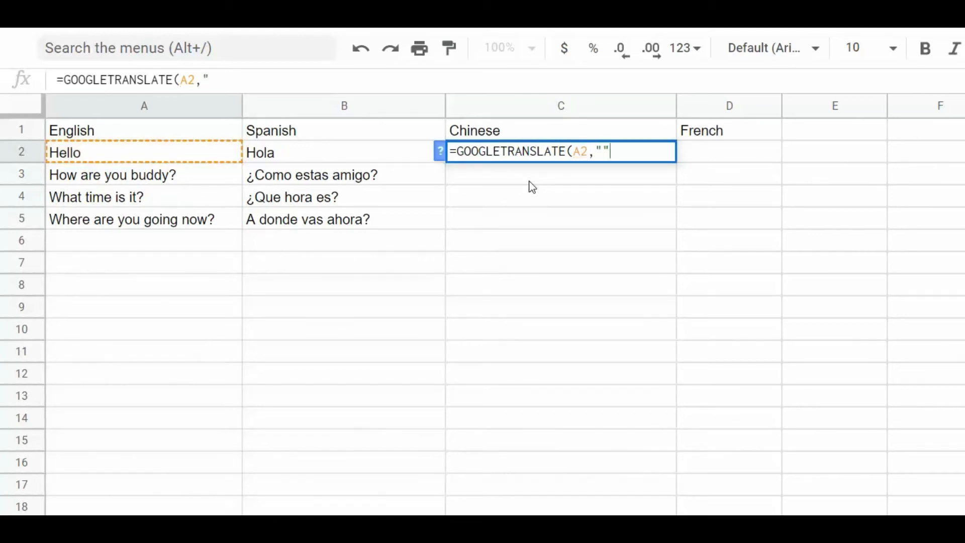
{"action": "type", "text": "en"}
{"action": "key", "text": "Right"}
{"action": "type", "text": ",\"\""}
{"action": "key", "text": "Left"}
{"action": "type", "text": "zh\""}
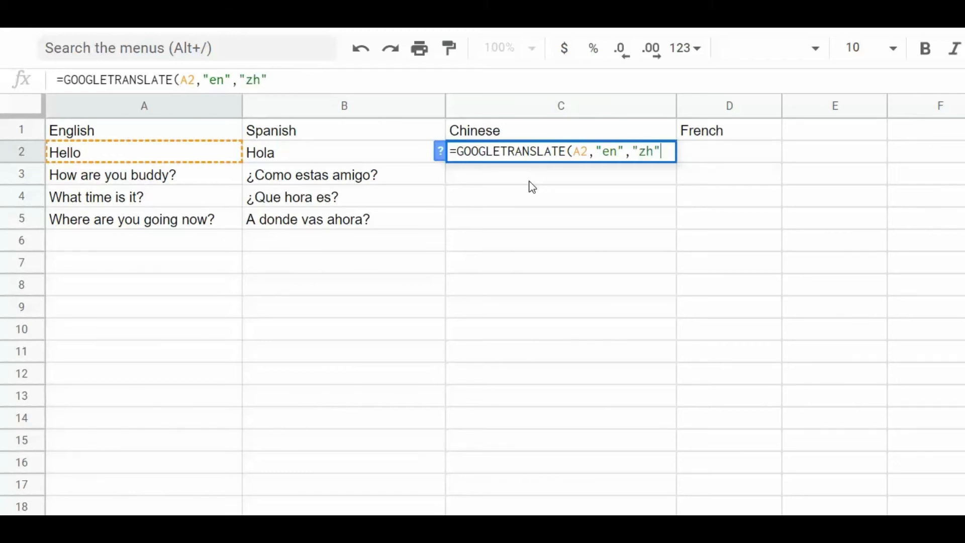
{"action": "type", "text": ")"}
{"action": "key", "text": "Return"}
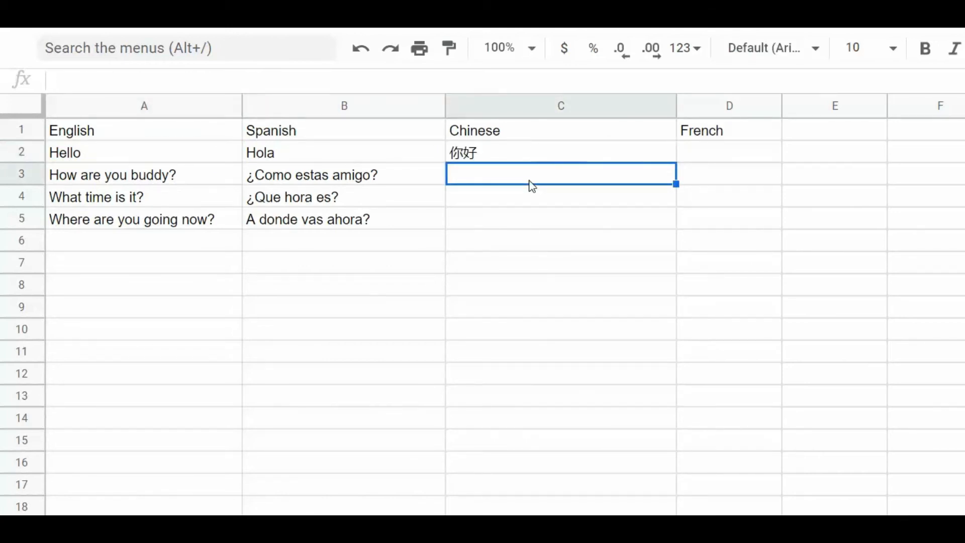
{"action": "left_click", "coordinate": [470, 158]}
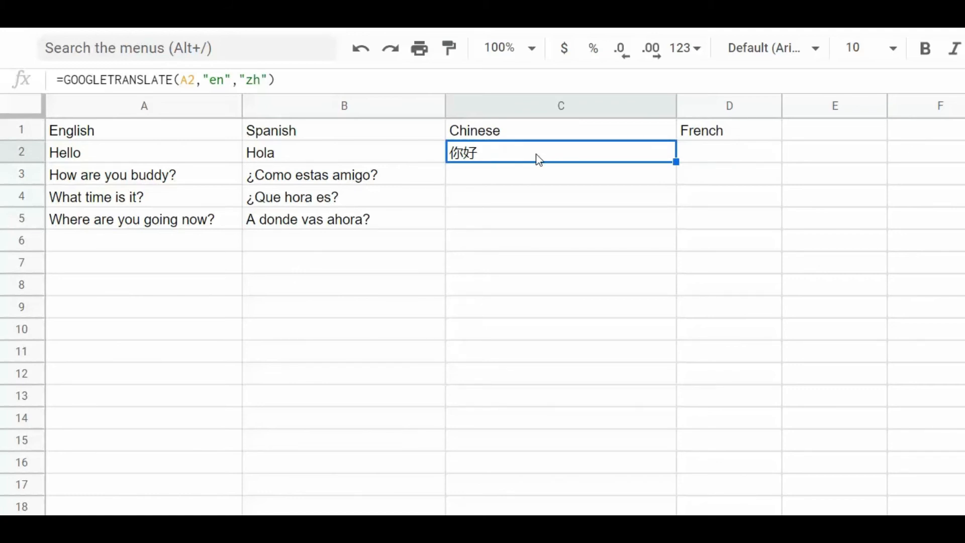
Step: Fill C2's Chinese formula down to C3:C5 and select D2
{"action": "left_click_drag", "start_coordinate": [676, 162], "coordinate": [662, 220]}
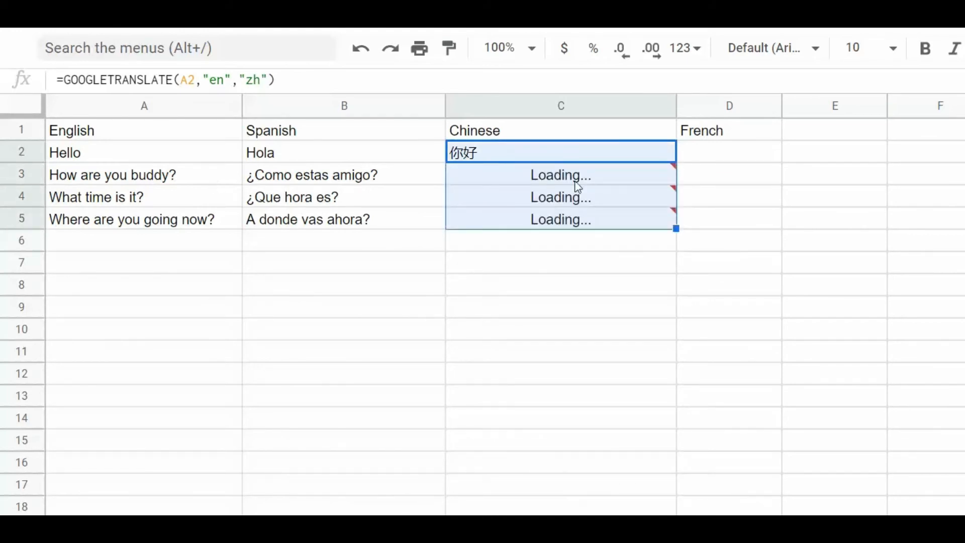
{"action": "left_click", "coordinate": [714, 160]}
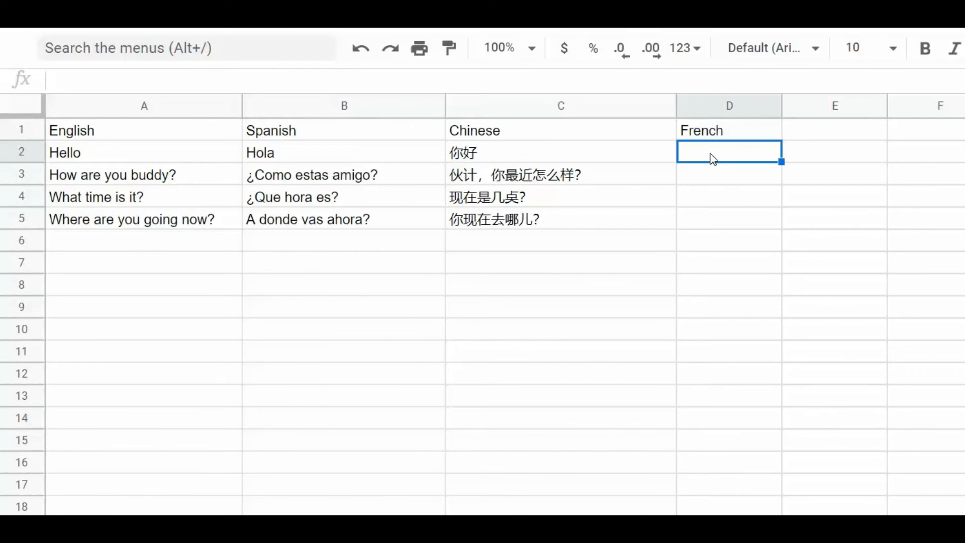
Step: Enter =GOOGLETRANSLATE(A2,"en","fr") in D2 so it shows Bonjour
{"action": "type", "text": "=Goo"}
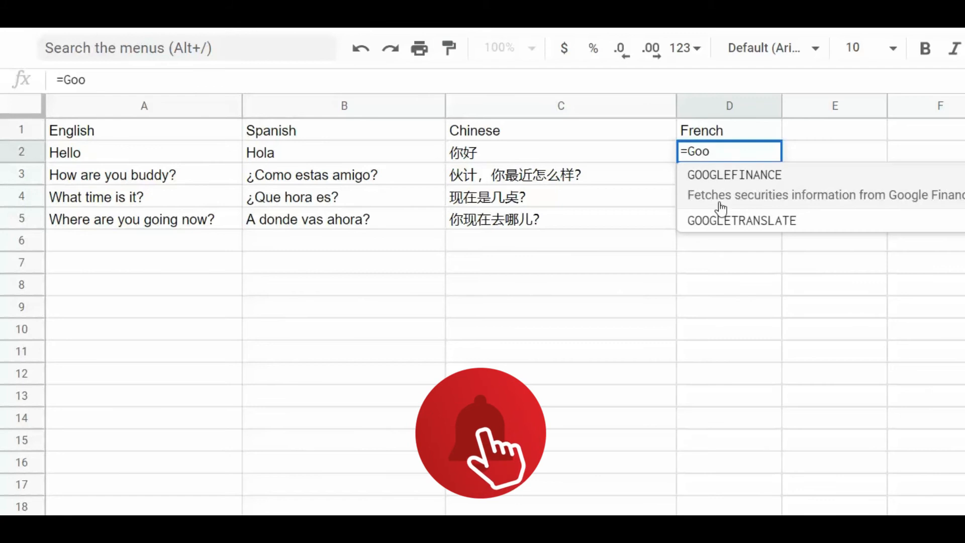
{"action": "left_click", "coordinate": [768, 220]}
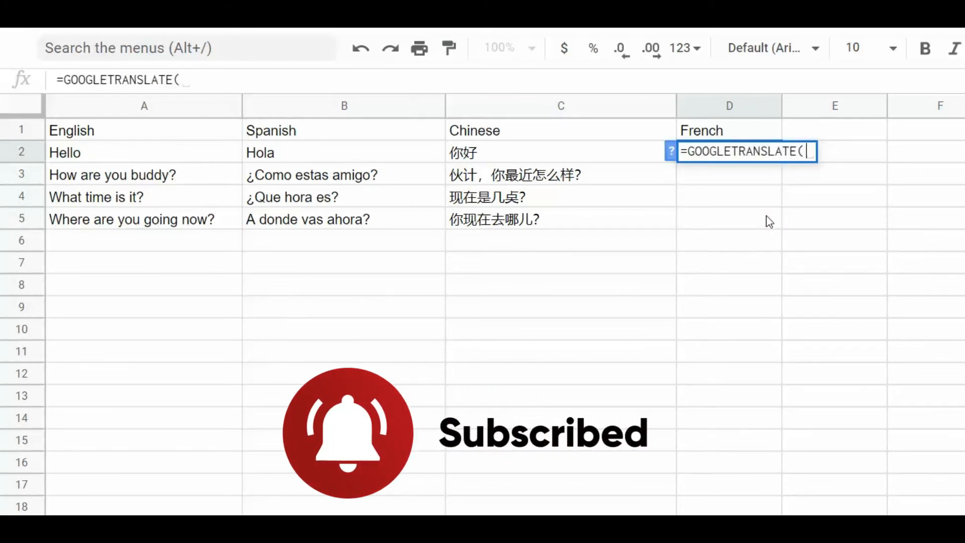
{"action": "type", "text": "A2"}
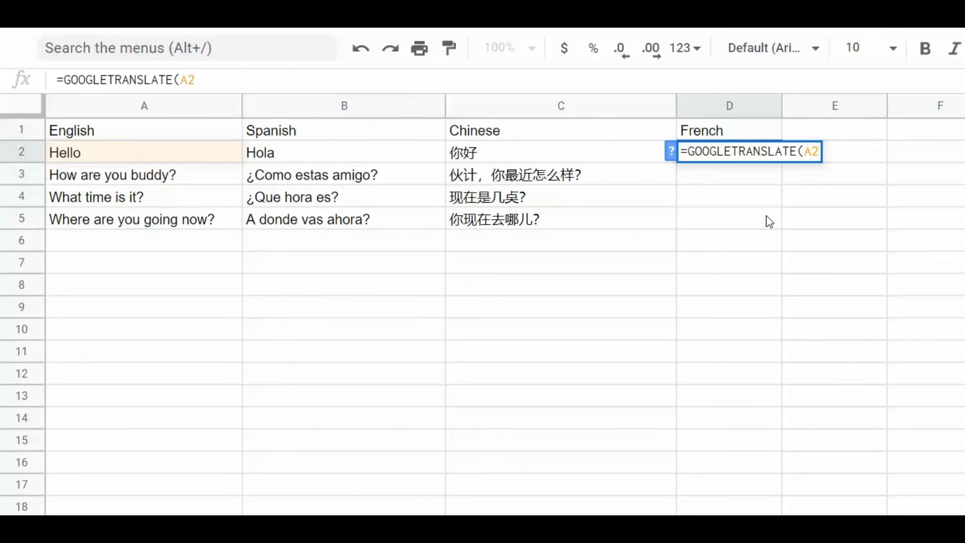
{"action": "type", "text": ", "}
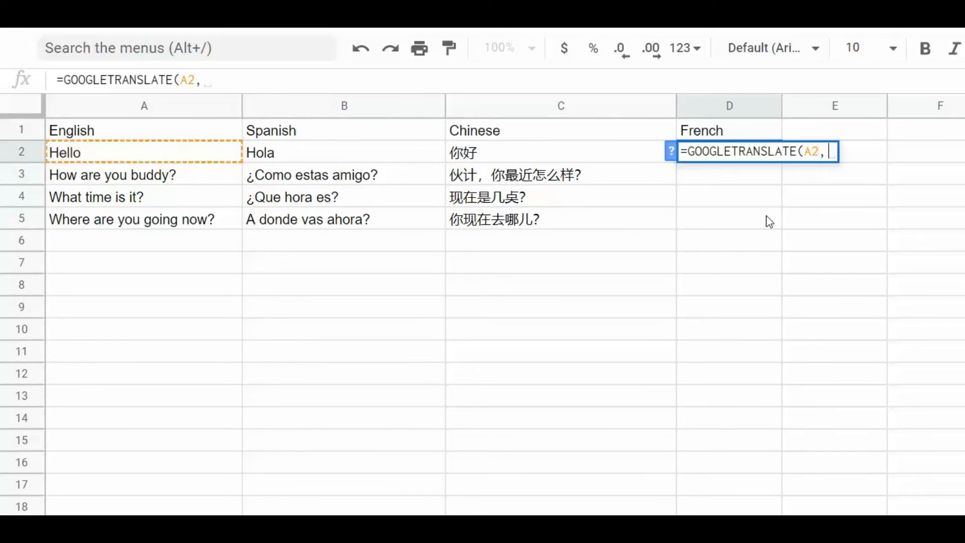
{"action": "type", "text": "\"\""}
{"action": "type", "text": "en"}
{"action": "key", "text": "Right"}
{"action": "type", "text": ", \""}
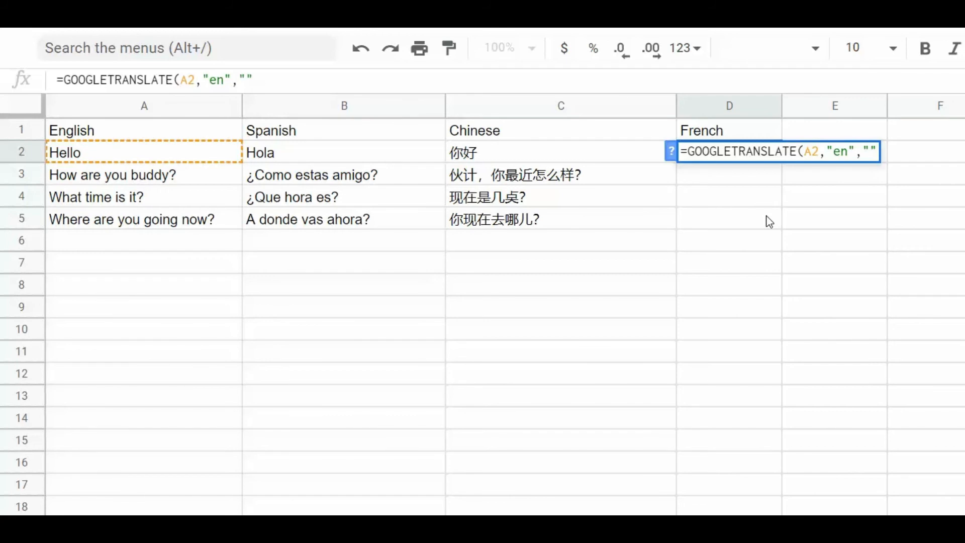
{"action": "type", "text": "z"}
{"action": "key", "text": "BackSpace"}
{"action": "type", "text": "fr\""}
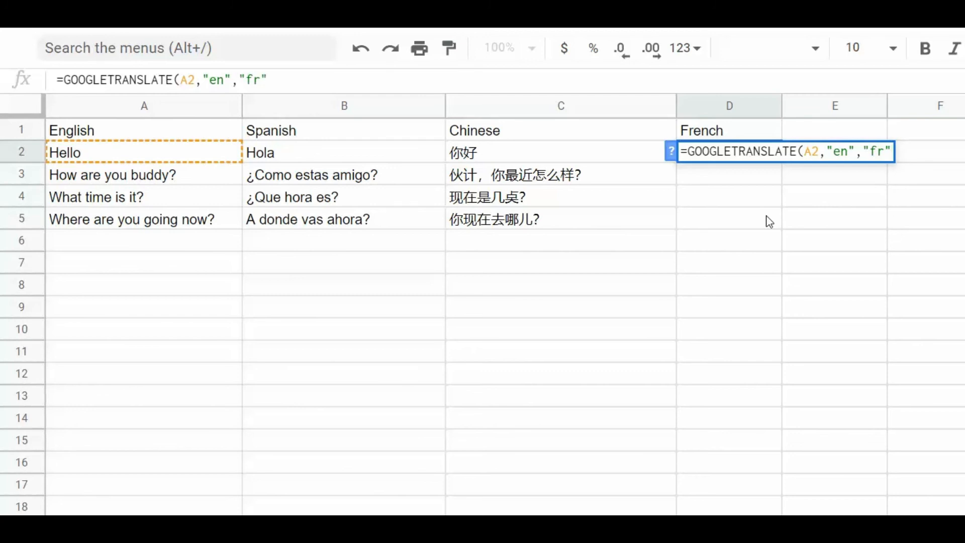
{"action": "type", "text": ")"}
{"action": "key", "text": "Return"}
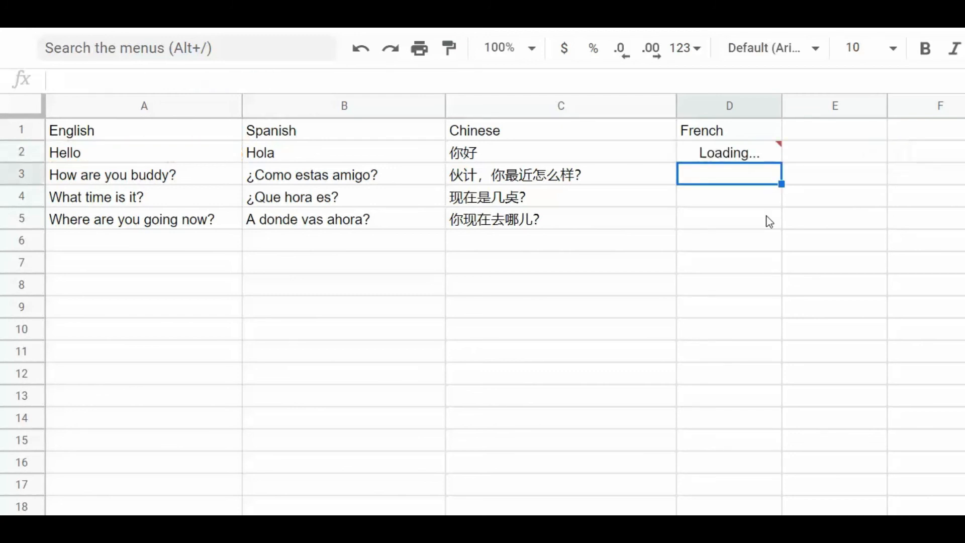
{"action": "left_click", "coordinate": [736, 156]}
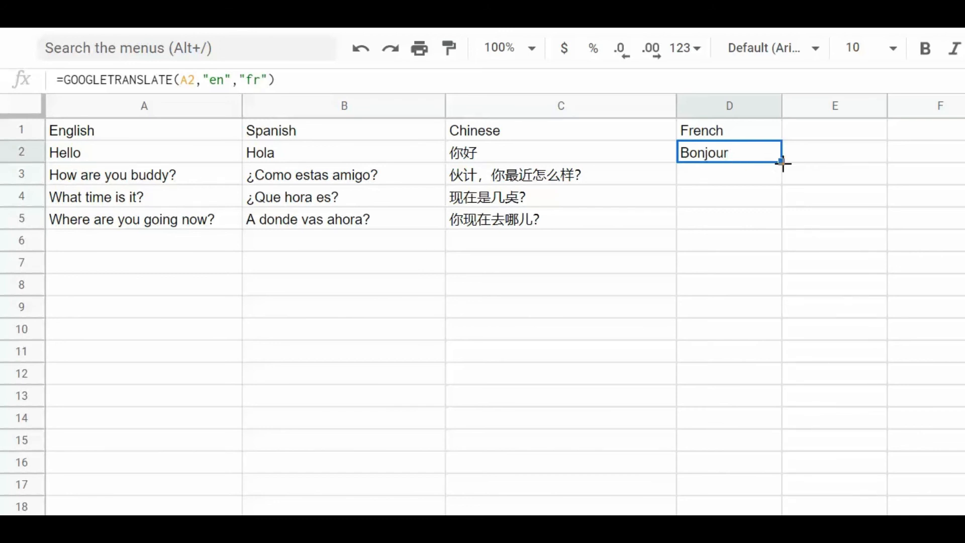
Step: Fill D2's French formula down to D3:D5 and auto-fit column D's width
{"action": "left_click_drag", "start_coordinate": [781, 162], "coordinate": [770, 222]}
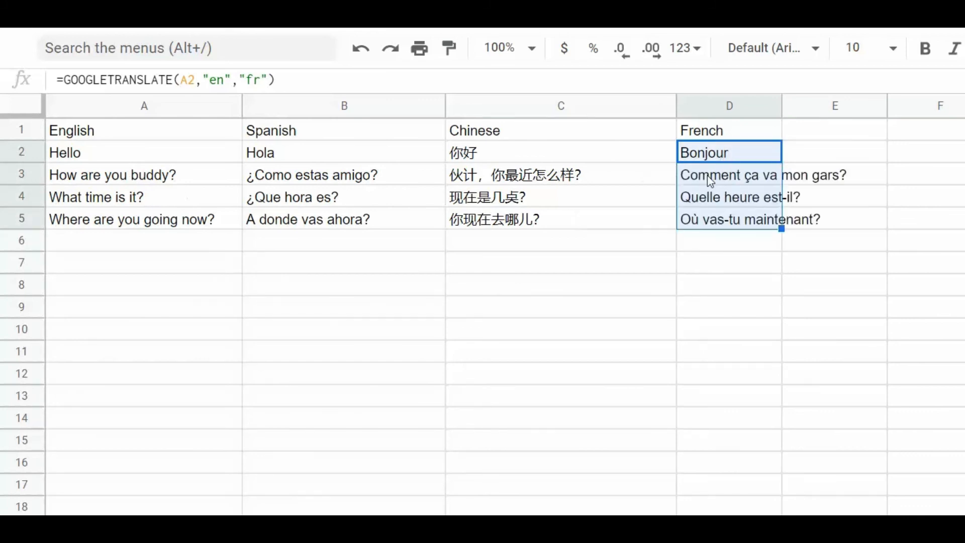
{"action": "double_click", "coordinate": [782, 106]}
{"action": "left_click", "coordinate": [365, 266]}
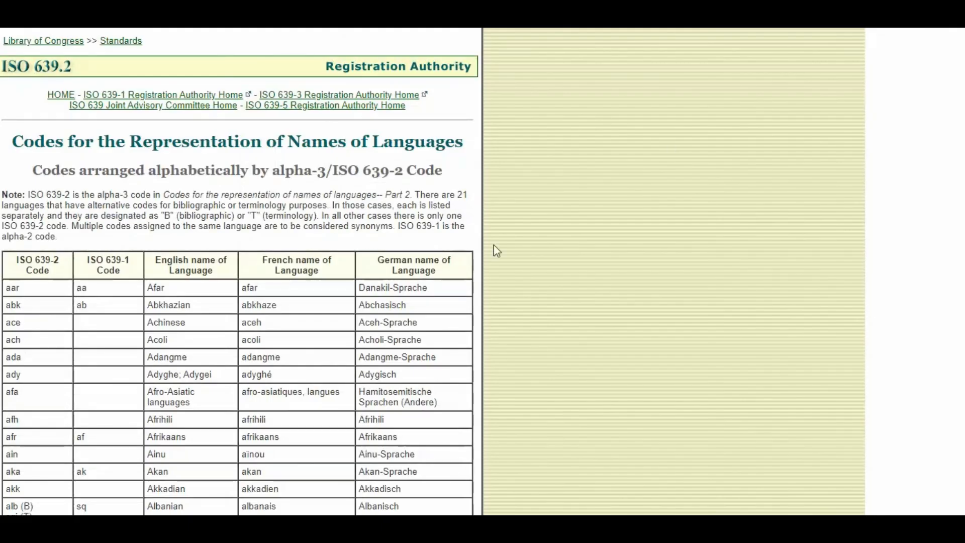
Step: Scroll the ISO 639-2 code table down to the languages starting with m
{"action": "scroll", "coordinate": [239, 325], "scroll_direction": "down", "scroll_amount": 20}
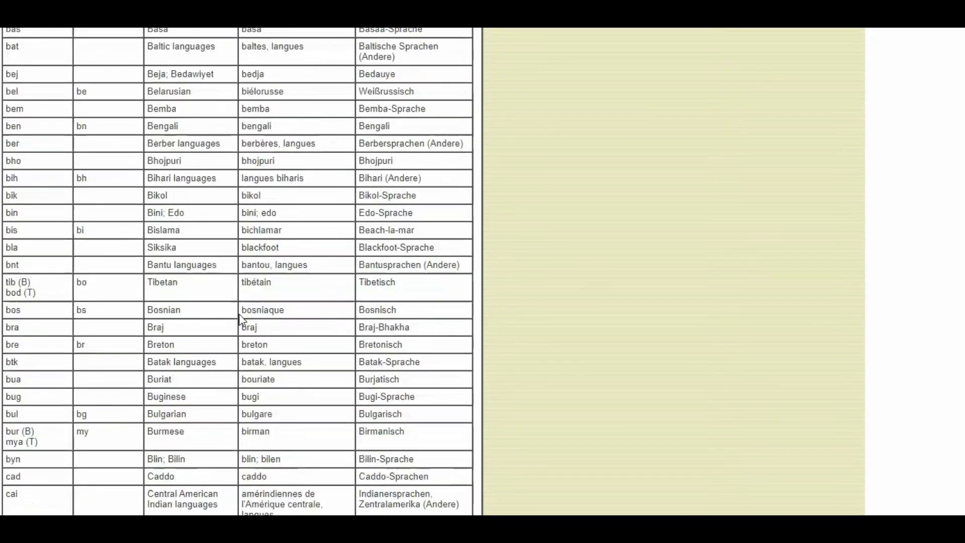
{"action": "scroll", "coordinate": [240, 315], "scroll_direction": "down", "scroll_amount": 20}
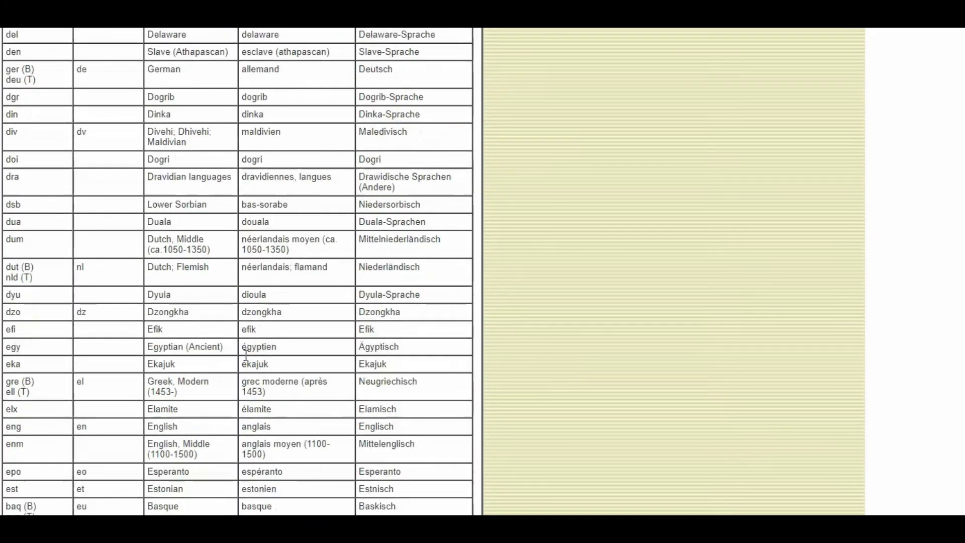
{"action": "scroll", "coordinate": [246, 353], "scroll_direction": "down", "scroll_amount": 20}
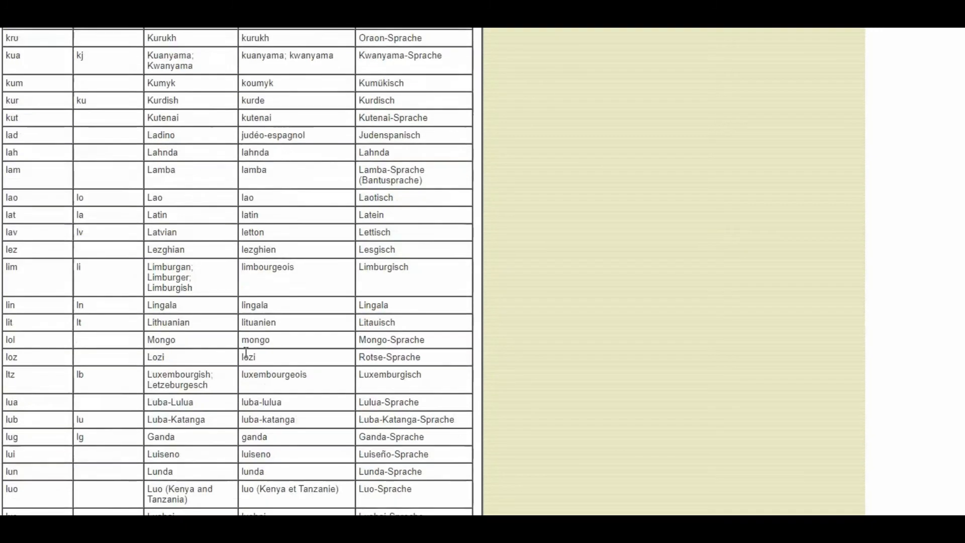